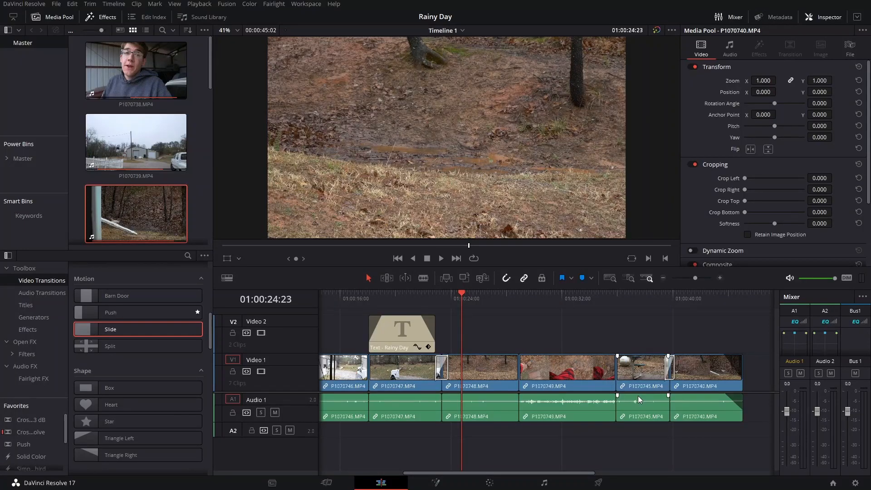
left_click(592, 337)
scroll(595, 331, "right", 1)
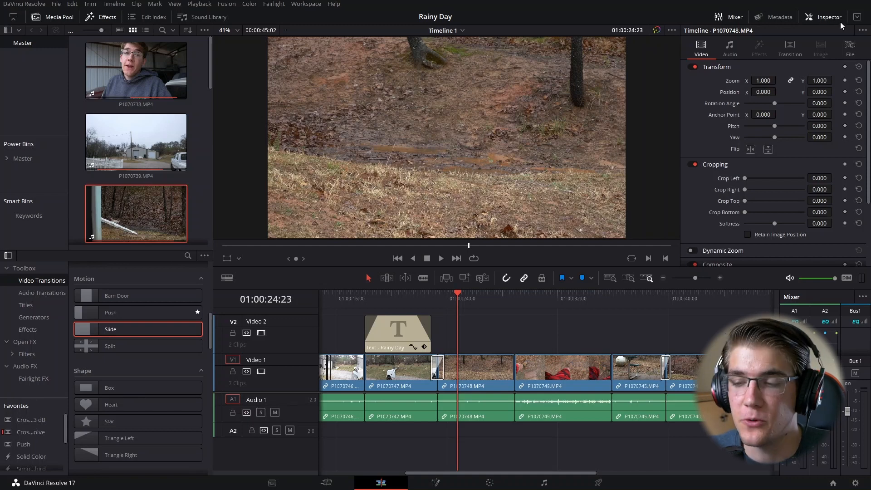
scroll(768, 138, "down", 4)
scroll(771, 151, "up", 4)
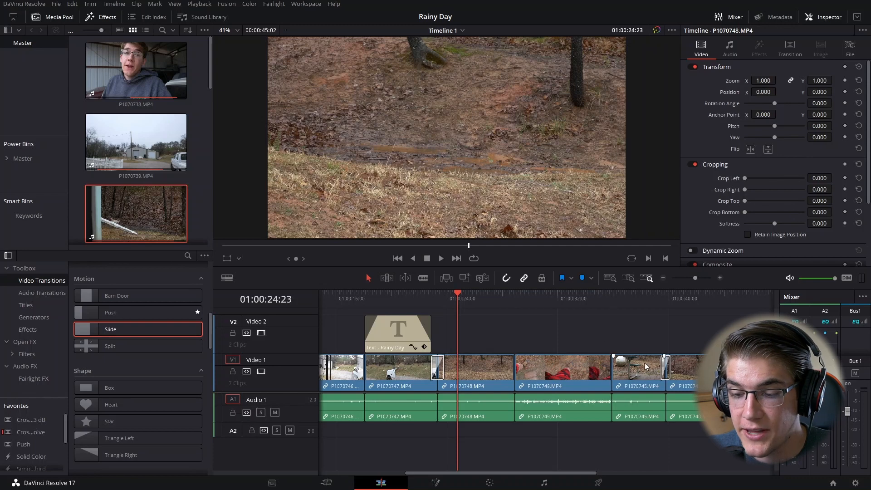
scroll(674, 347, "left", 2)
scroll(674, 355, "right", 4)
Step: Change the speed of the last timeline clip, P1070740.MP4, to 50%
left_click(674, 369)
left_click(628, 301)
left_click(657, 301)
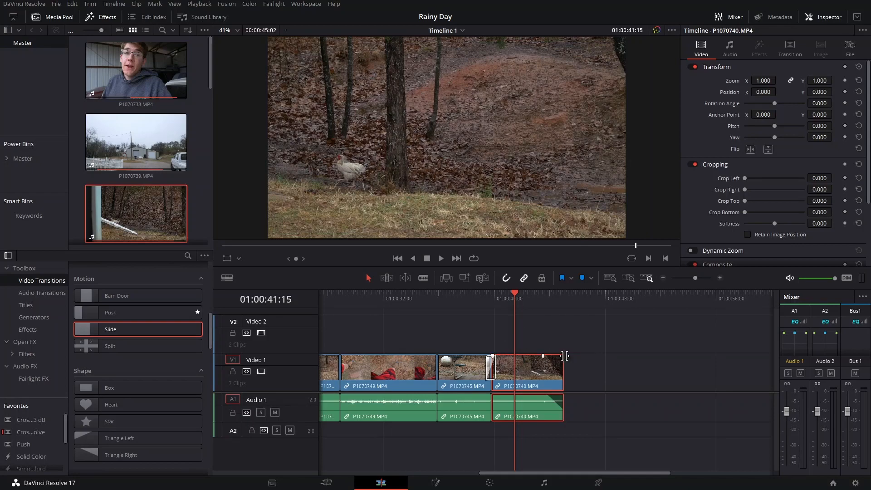
right_click(526, 372)
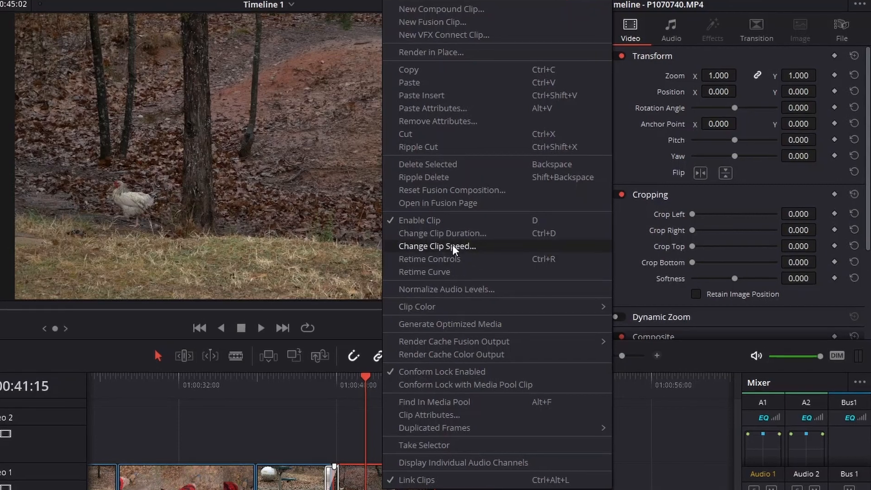
left_click(452, 246)
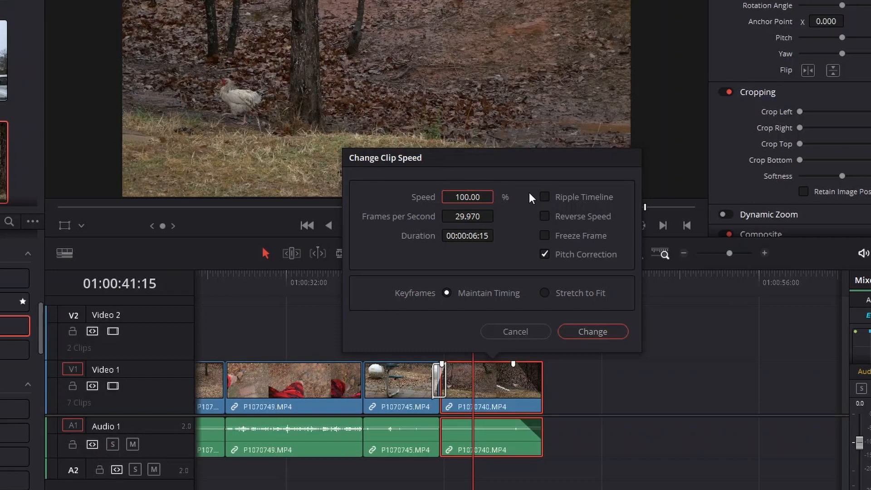
type("50")
left_click(598, 331)
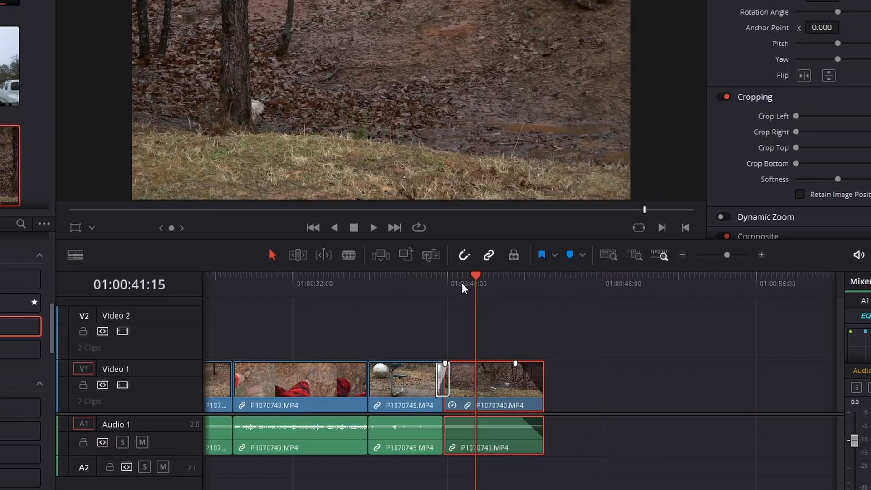
Step: Play back the end of the timeline to review the slowed clip P1070740.MP4
left_click(452, 278)
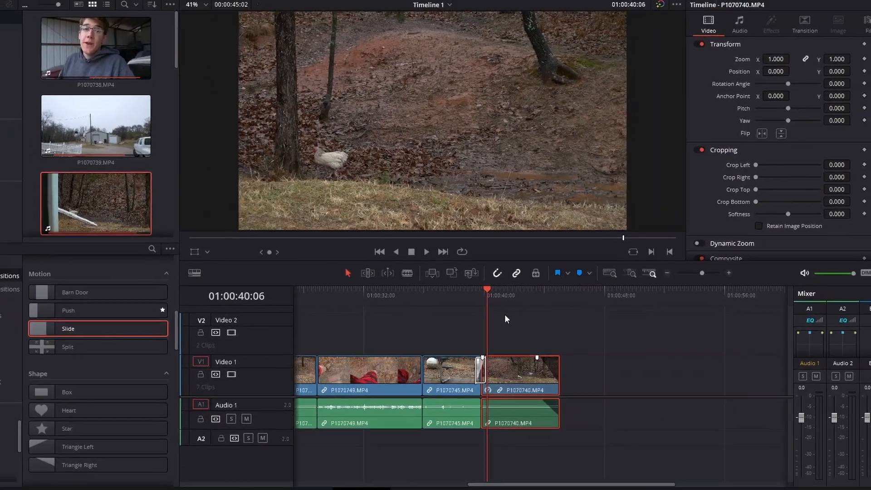
key("space")
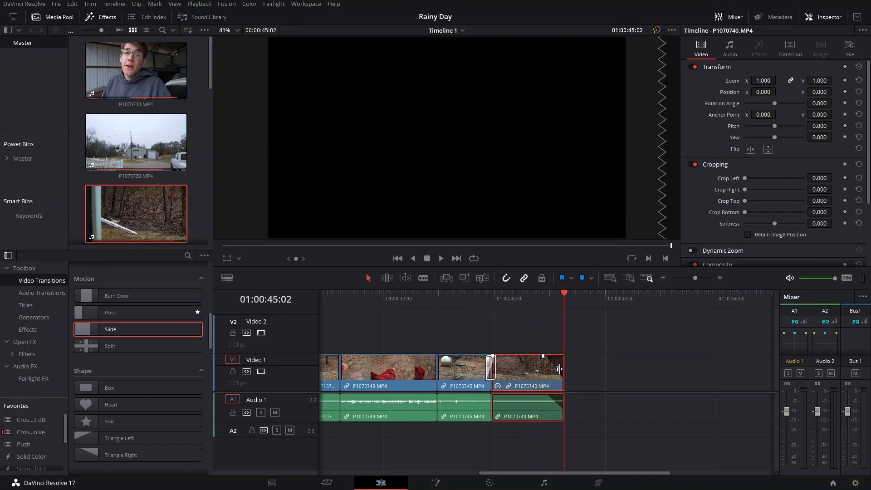
mouse_move(522, 297)
left_mouse_down()
mouse_move(539, 305)
mouse_move(513, 306)
mouse_move(532, 309)
left_mouse_up()
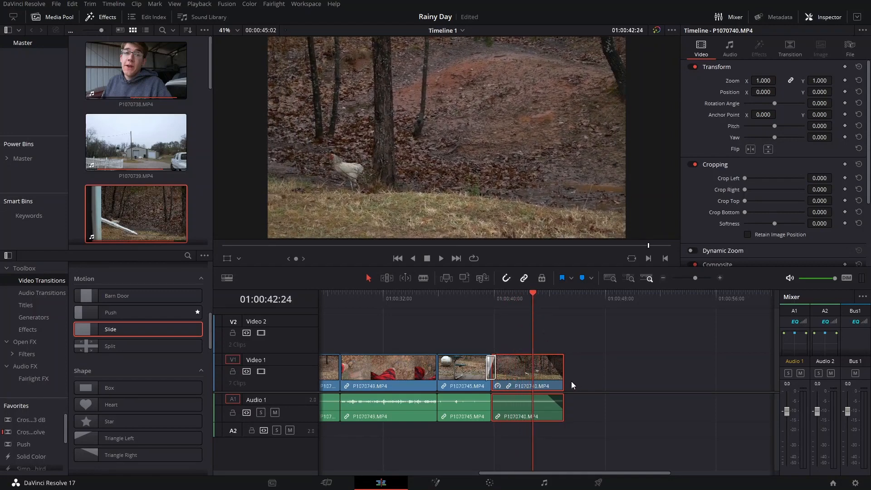
Step: Extend the end of the slowed clip P1070740.MP4 to 01:00:46:24 on the timeline and play it back
left_click_drag(559, 368, 585, 368)
left_click(528, 296)
left_click(546, 298)
key("space")
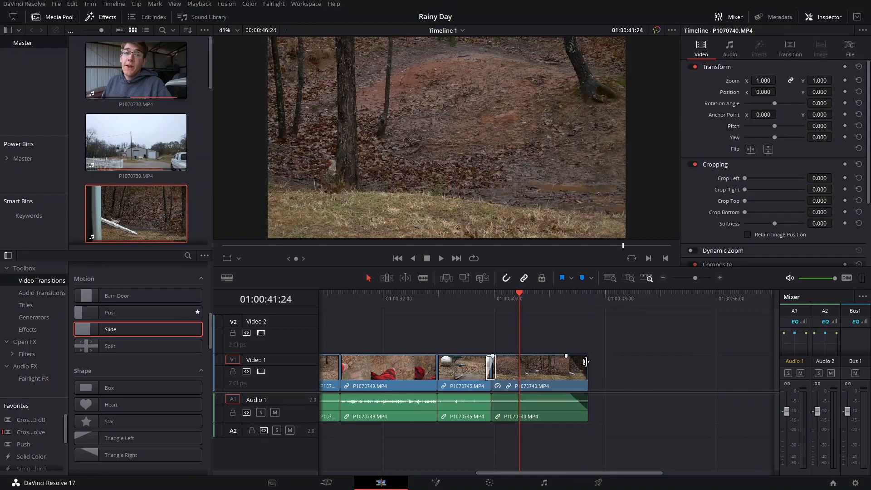
key("space")
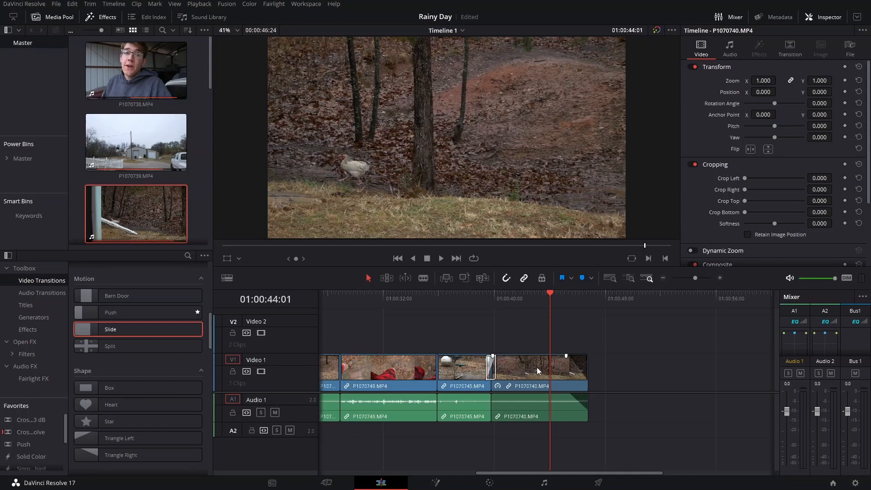
Step: Select only the audio part of the slowed clip P1070740.MP4 and delete it, keeping the video
key("alt")
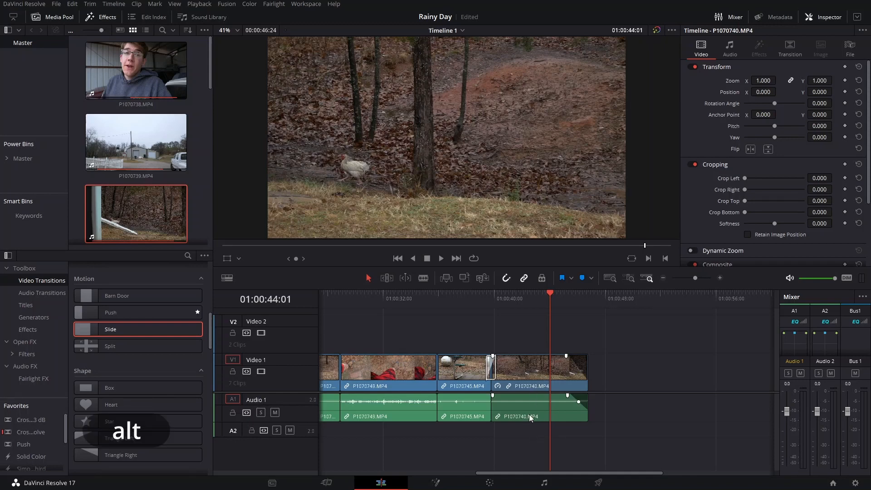
left_click(529, 414, "alt")
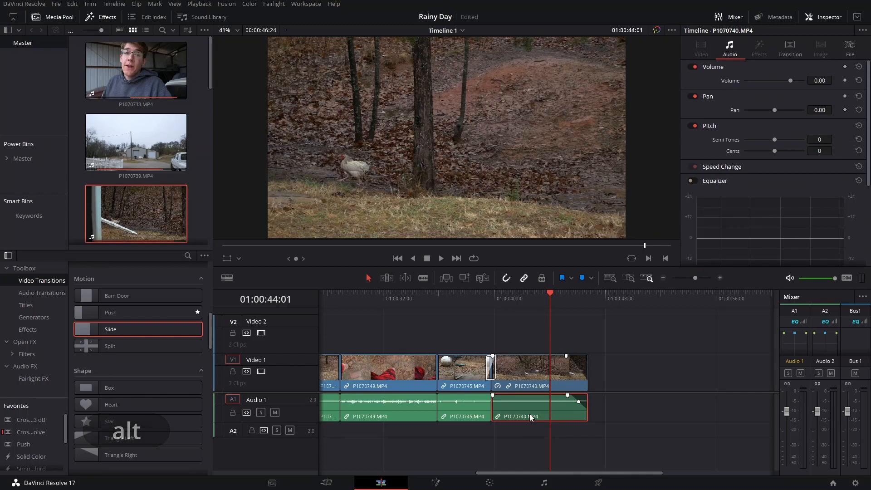
left_click(635, 360)
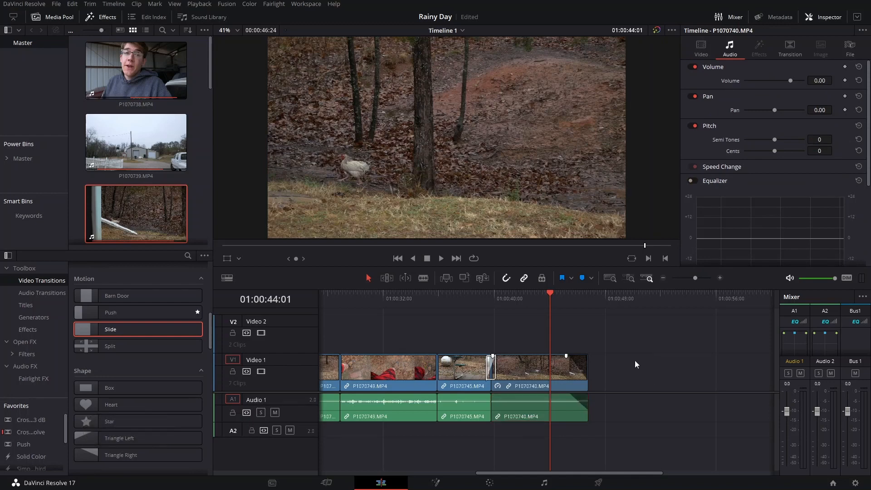
left_click(544, 372)
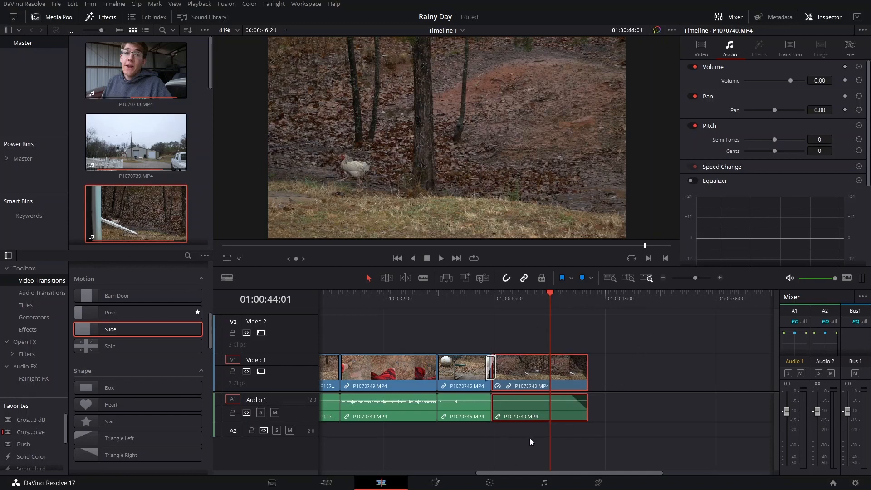
left_click(723, 422)
left_click(524, 407, "alt")
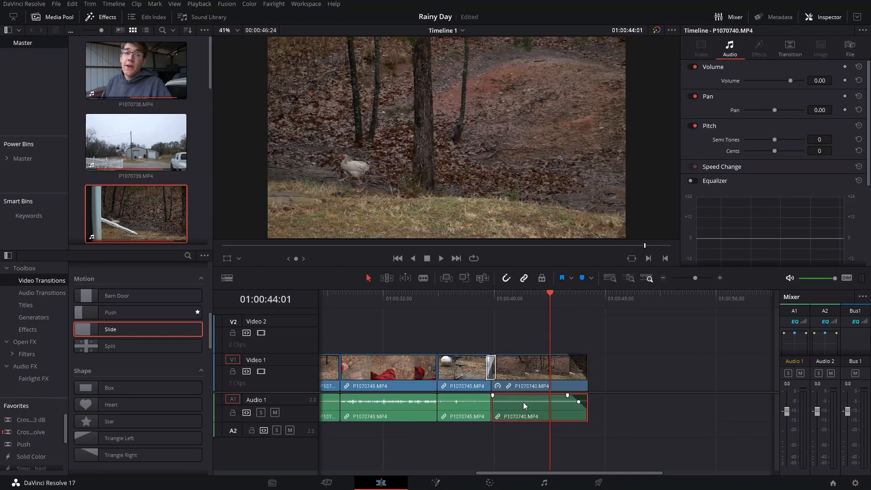
key("BackSpace")
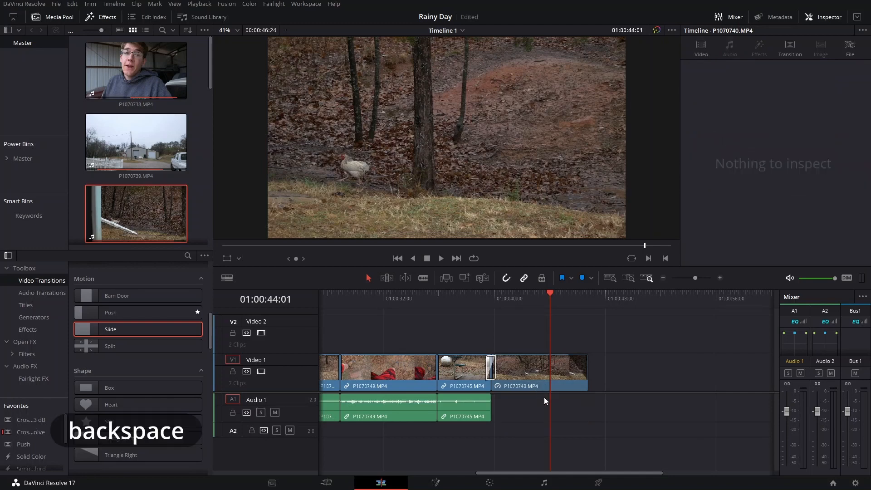
Step: Play the transition into the slowed clip and fade out the end of P1070745.MP4's audio
left_click(485, 296)
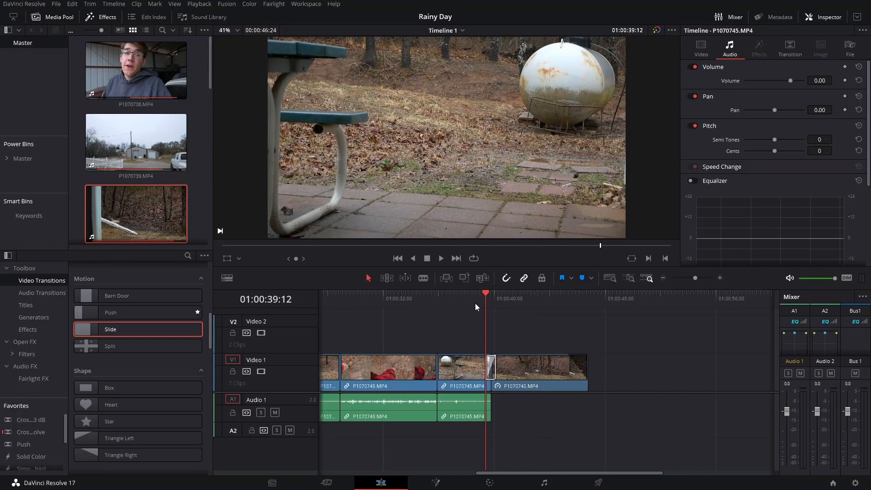
left_click(467, 298)
key("space")
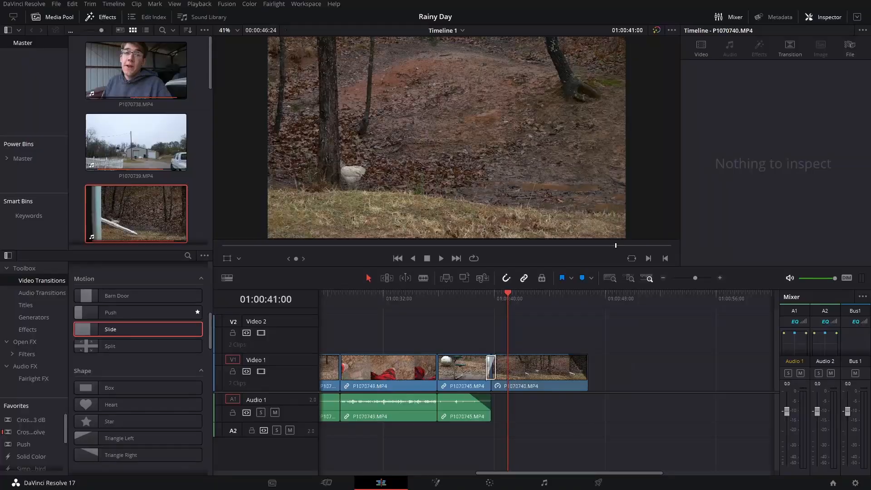
Step: Switch to File Explorer, import Apolllo - Patrick Patrikios.mp3 from the Extreme SSD into the media pool, and open it in the source viewer
key("alt+Tab")
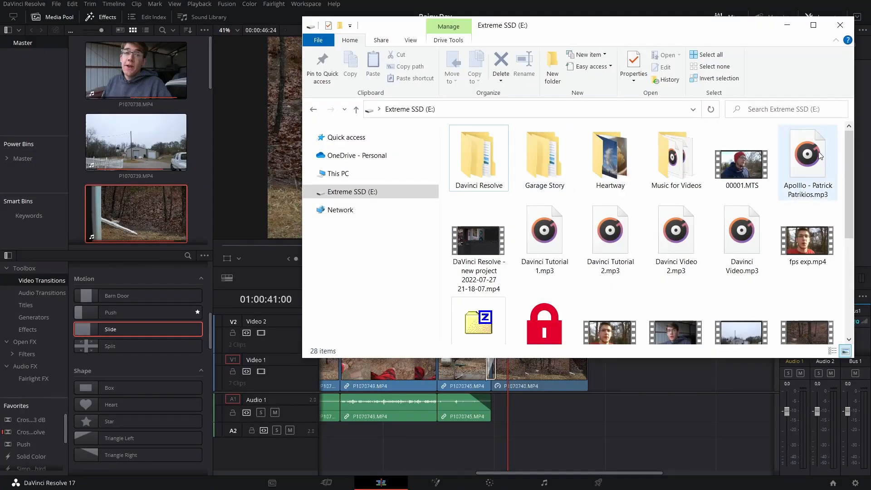
left_click_drag(818, 152, 141, 146)
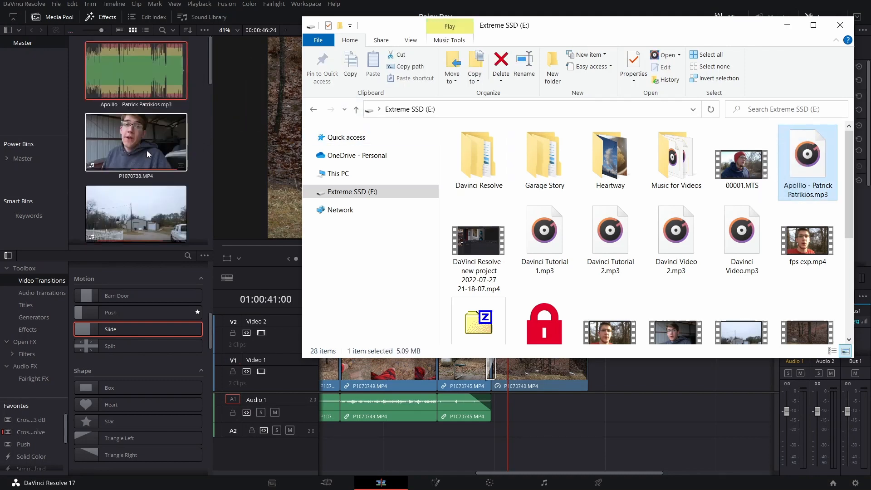
double_click(116, 68)
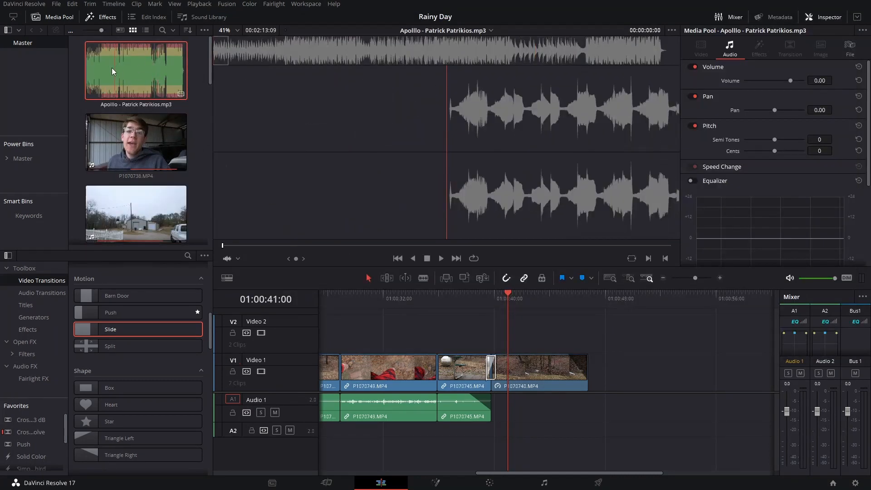
Step: Hide the Inspector so source and timeline viewers sit side by side, and preview the first seconds of the music
left_click(834, 18)
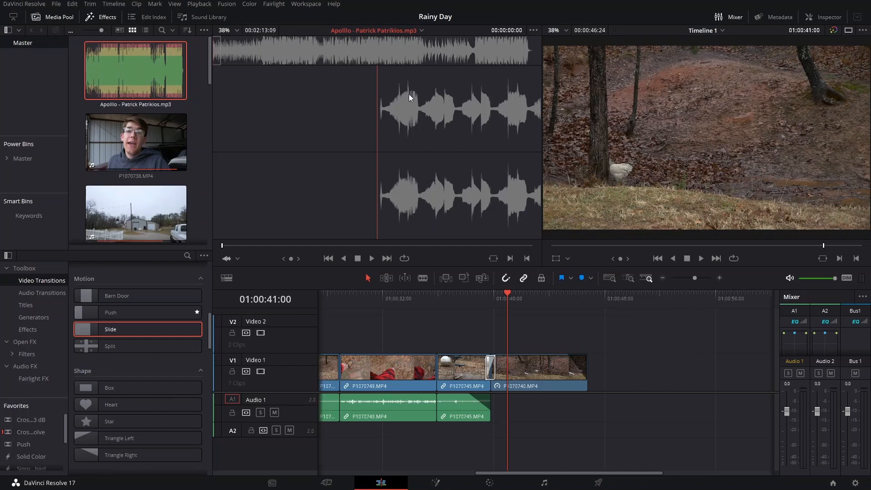
key("space")
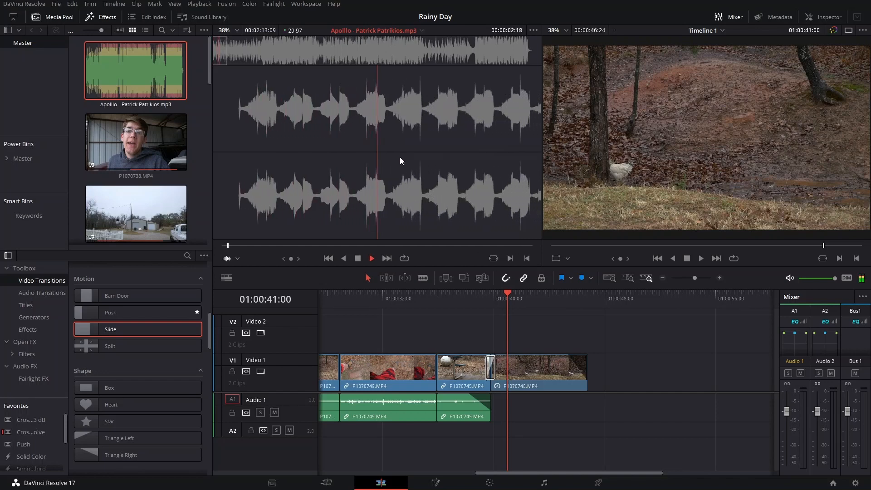
key("space")
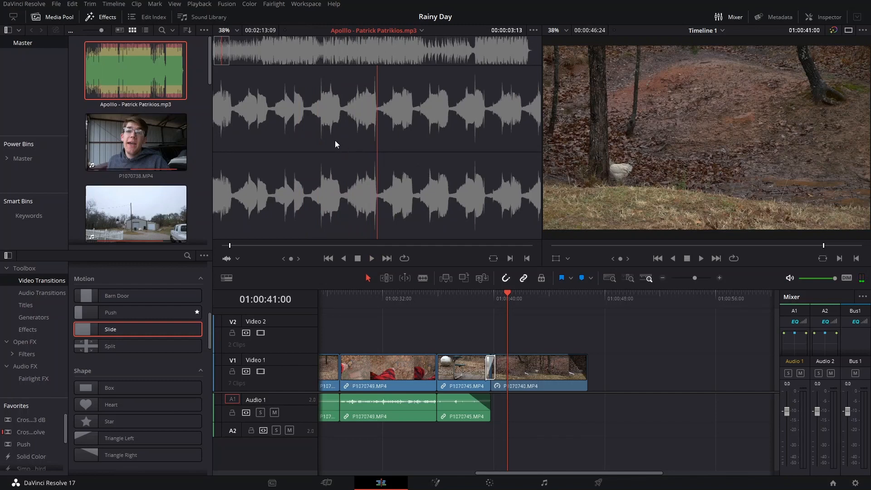
Step: Place the Apolllo music file on the second audio track, starting at the beginning of the text title
scroll(581, 362, "left", 4)
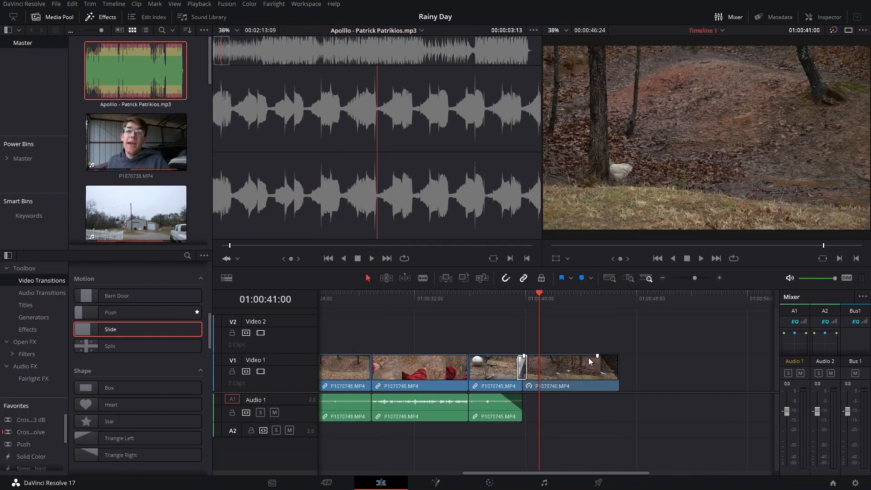
scroll(445, 334, "down", 4, "alt")
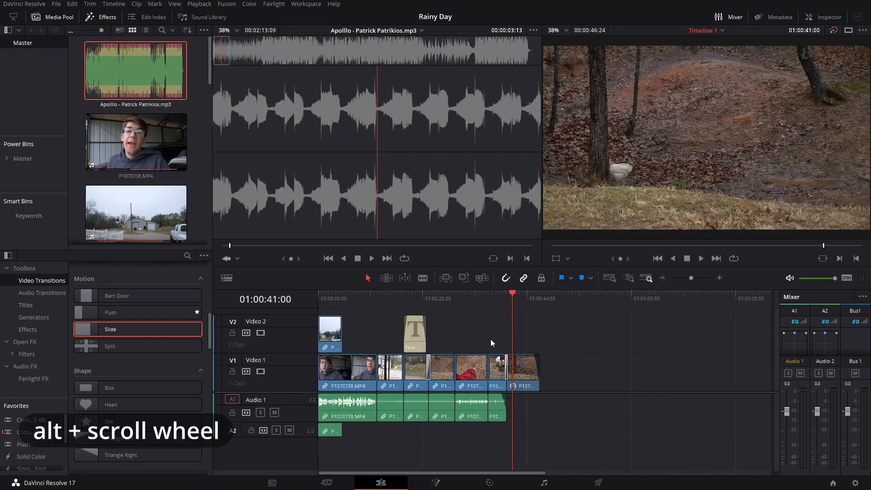
left_click_drag(369, 193, 384, 403)
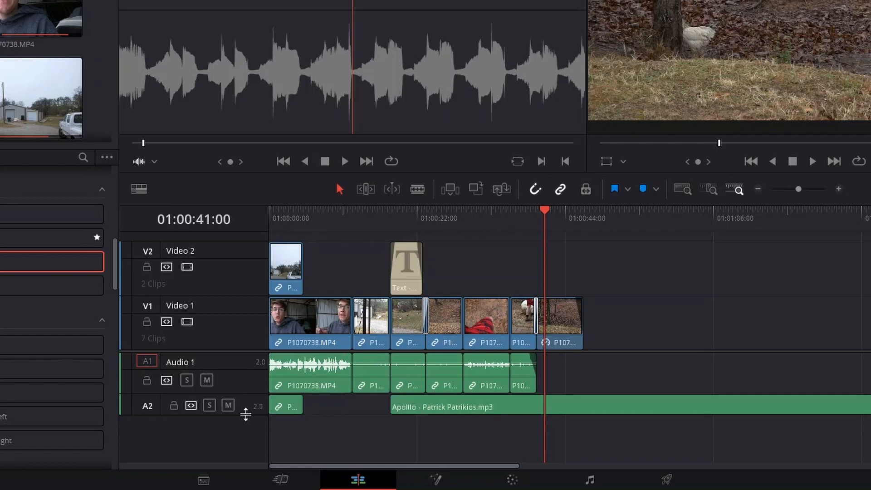
Step: Enlarge the Audio 2 track and move the music earlier to start at the second Video 1 clip, at 01:00:12:13
left_click_drag(245, 414, 251, 435)
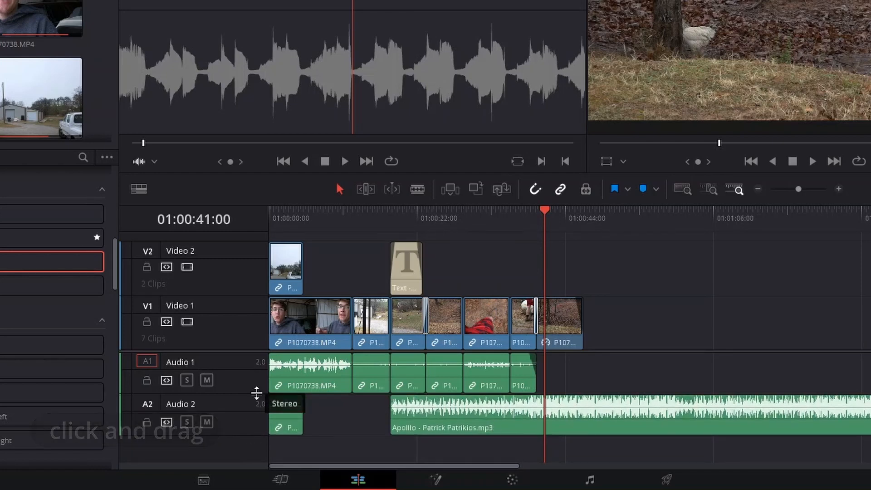
left_click_drag(474, 420, 437, 420)
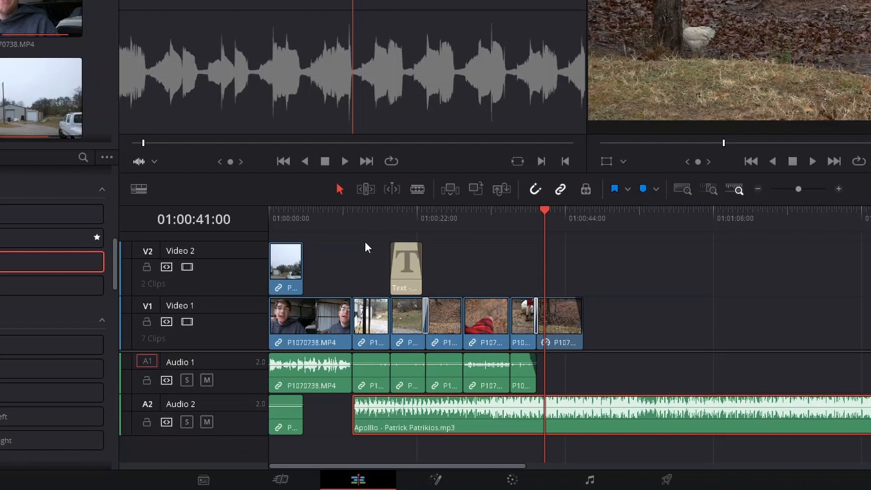
left_click(364, 228)
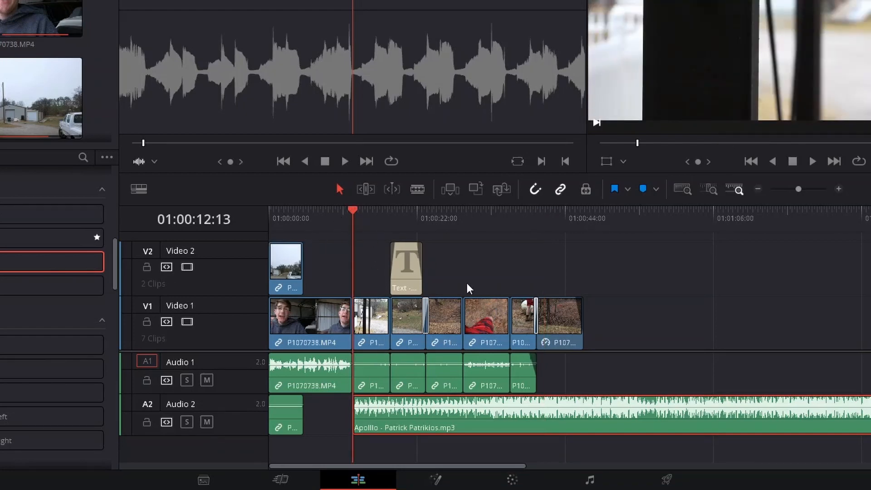
Step: Cut the music at the end of the last video clip, 01:00:46:24, and delete the excess after the cut
left_click(583, 220)
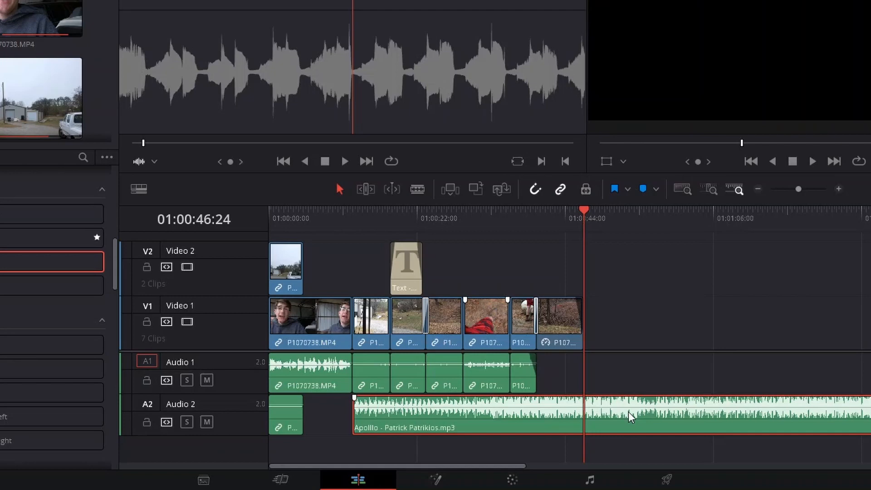
key("b")
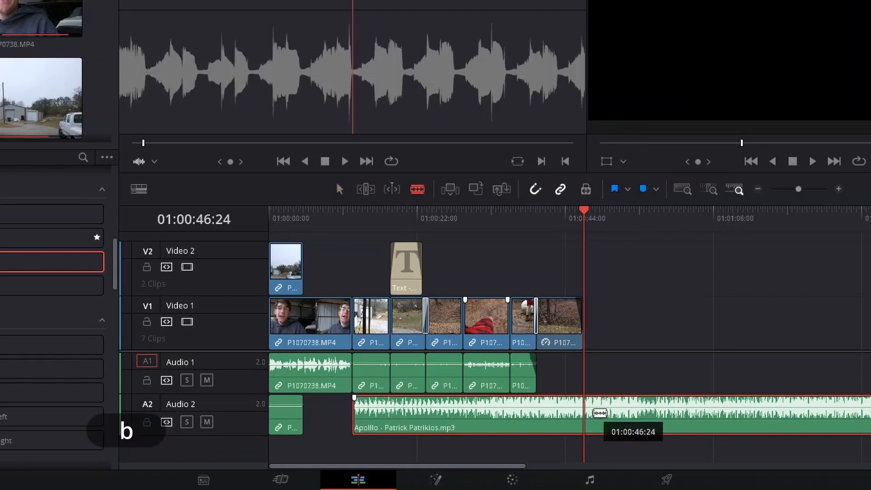
left_click(594, 413)
key("a")
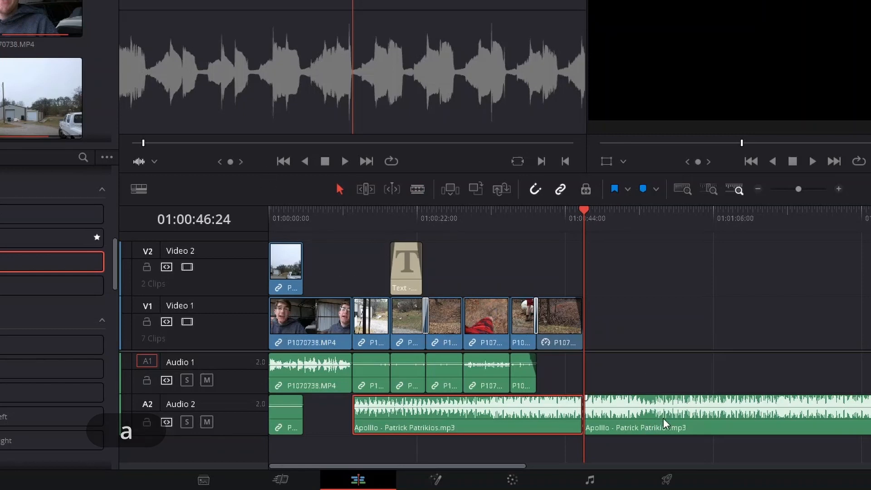
left_click(649, 416)
key("BackSpace")
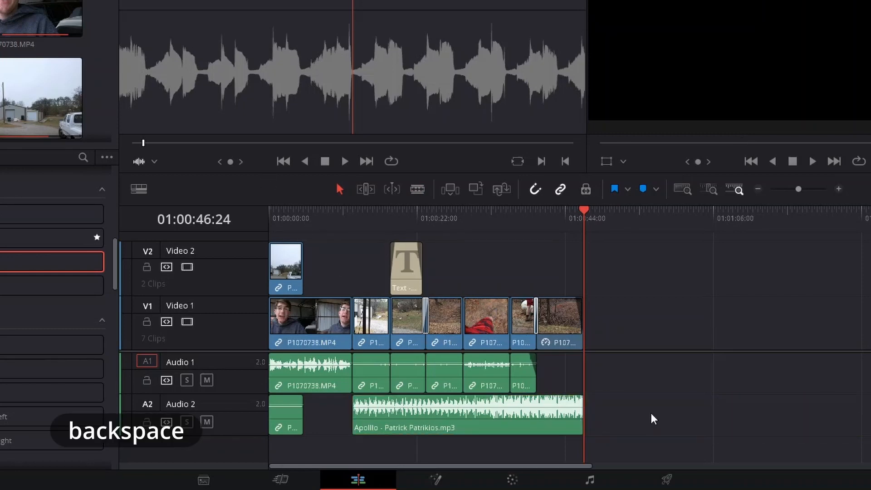
Step: Play the cut into the music from 01:00:09:16, and lower the Apolllo music clip's volume to about -8.7
mouse_move(335, 217)
left_mouse_down()
mouse_move(305, 218)
mouse_move(334, 223)
left_mouse_up()
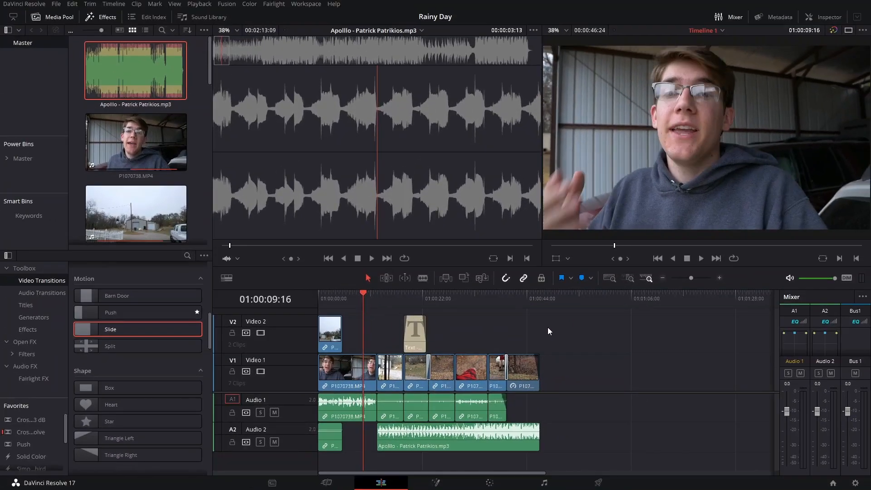
key("space")
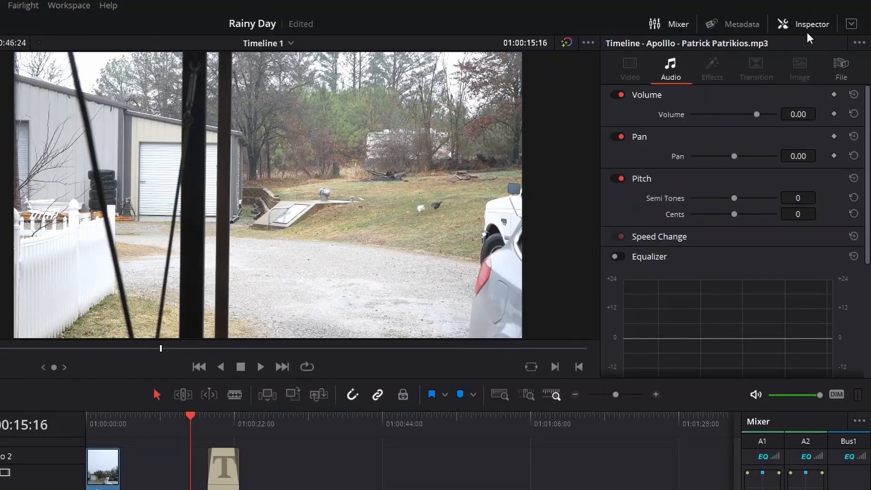
left_click(812, 25)
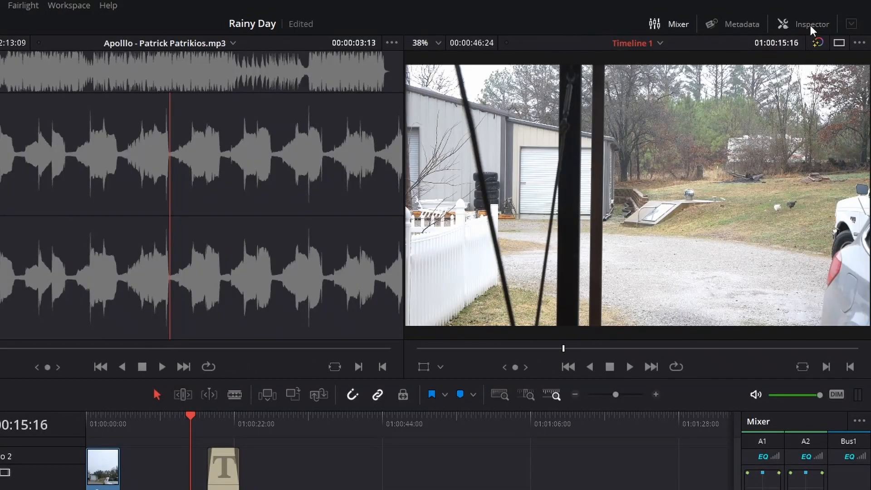
left_click(811, 24)
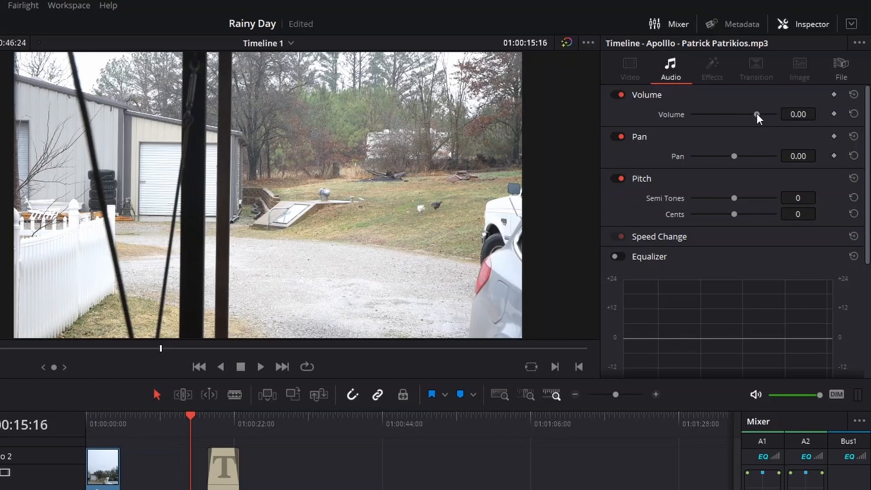
scroll(667, 202, "down", 5)
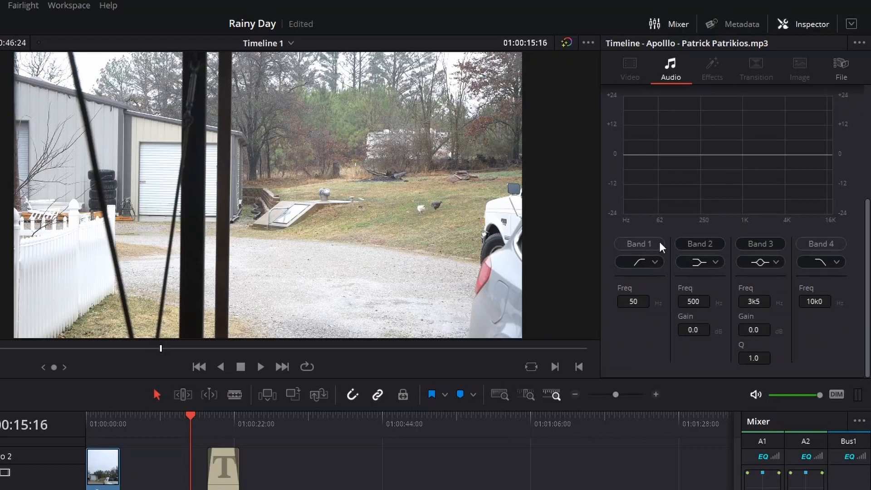
scroll(654, 220, "up", 3)
scroll(707, 218, "up", 2)
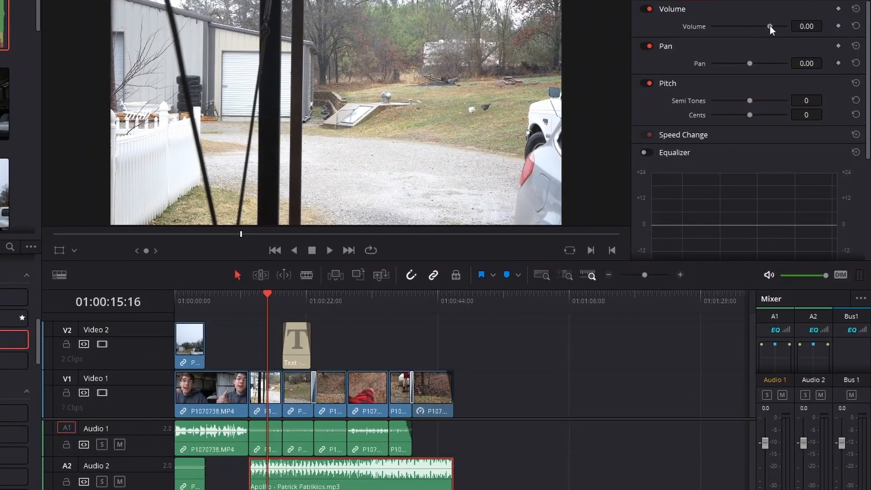
left_click_drag(766, 45, 764, 25)
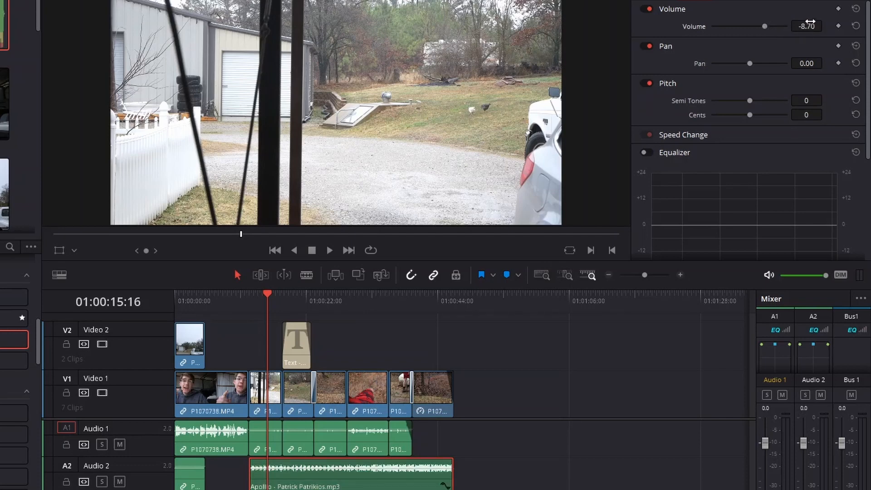
left_click_drag(806, 27, 802, 27)
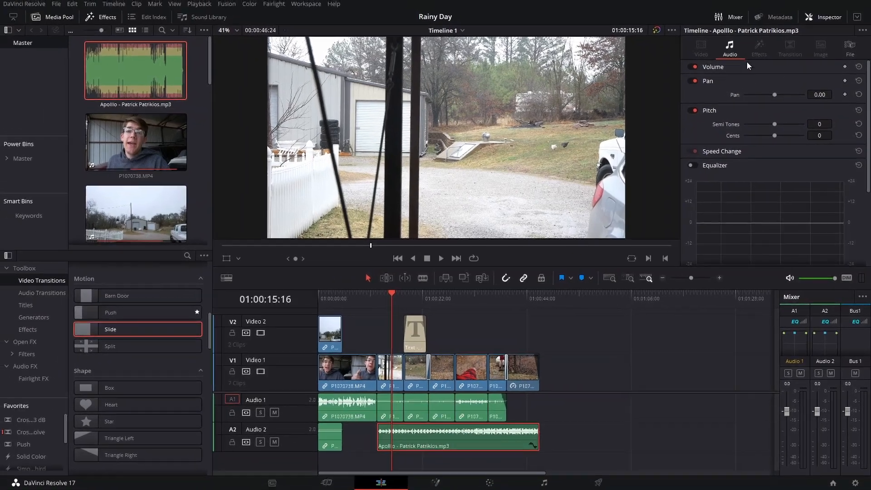
Step: Hide the Inspector and play the timeline from the start of the Apolllo music to check its level
left_click(825, 18)
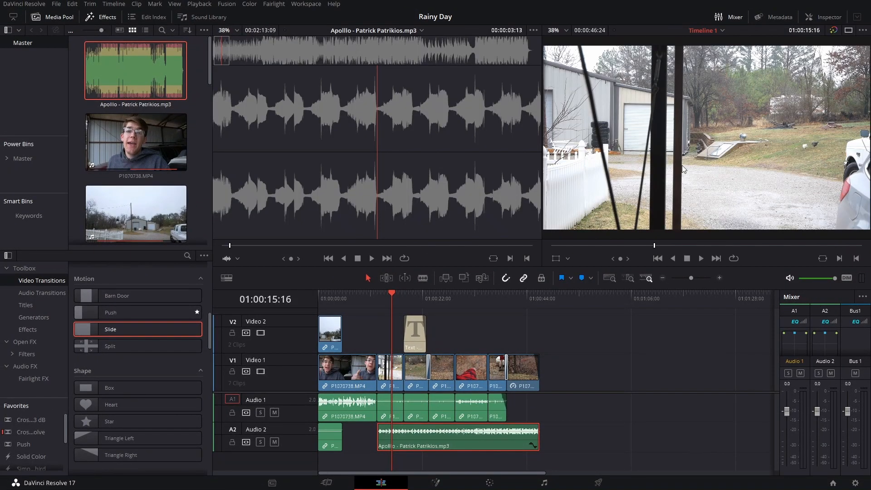
left_click(376, 296)
key("space")
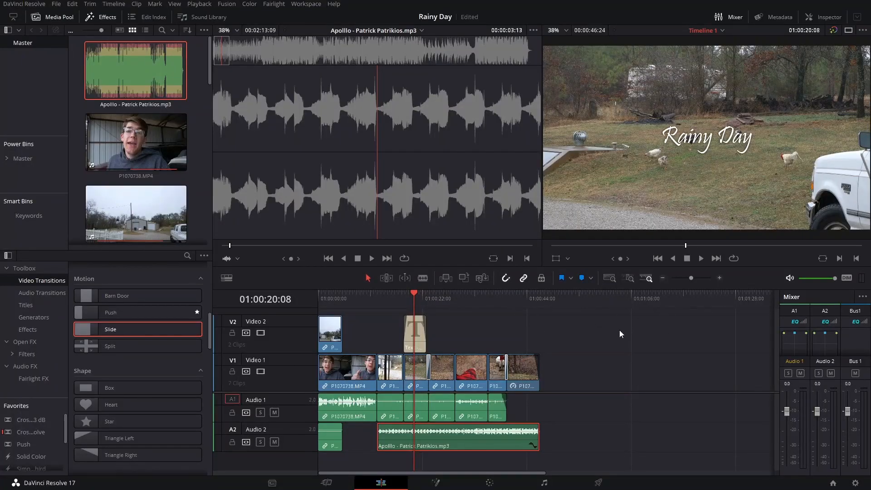
Step: Add a basic Text title on Video 1 directly after the last video clip
left_click(27, 305)
scroll(135, 319, "up", 10)
left_click(95, 352)
left_click_drag(95, 352, 544, 368)
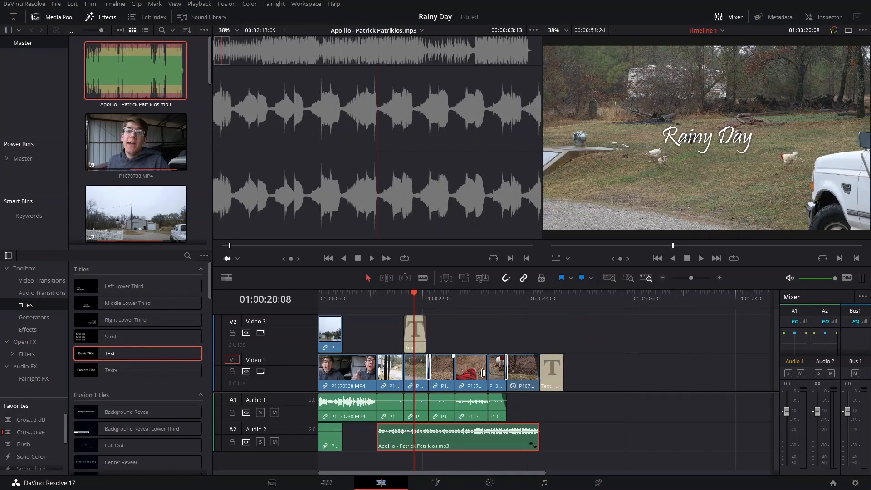
Step: Change the new end title's text to "Davinci Resolve", with the playhead placed over the title
left_click(554, 371)
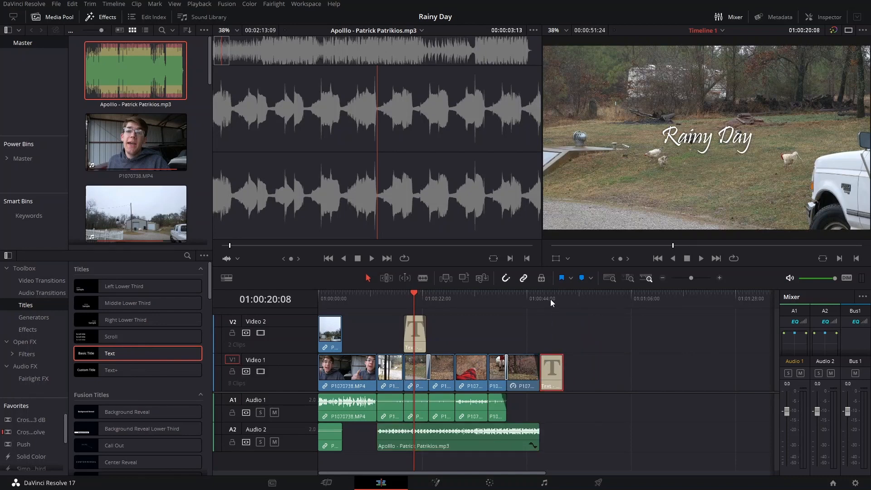
left_click_drag(492, 295, 551, 300)
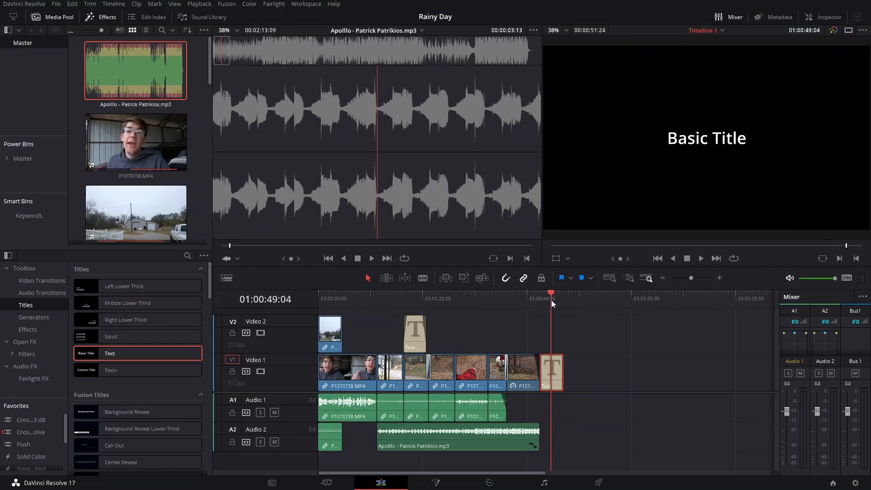
left_click(822, 17)
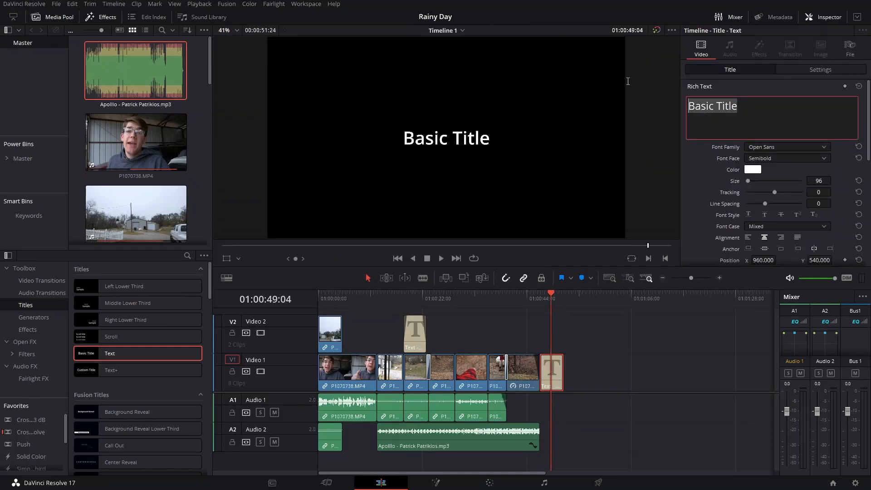
type("Da")
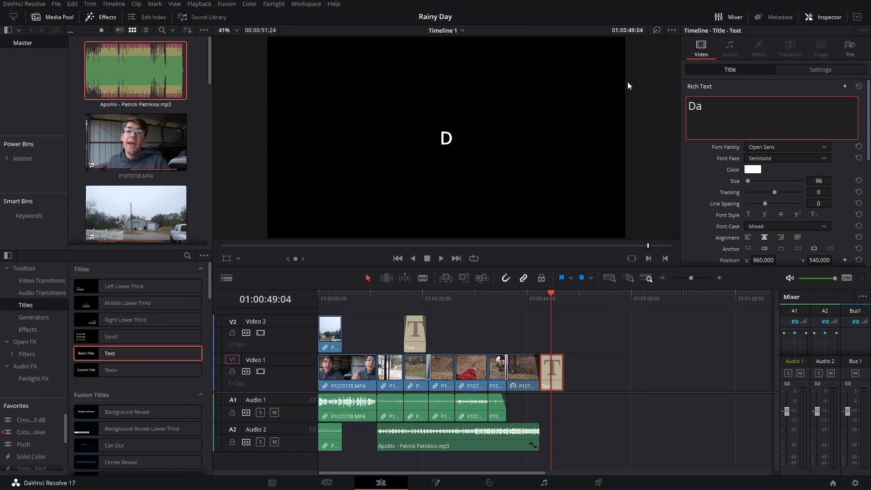
type("vinci Resolve")
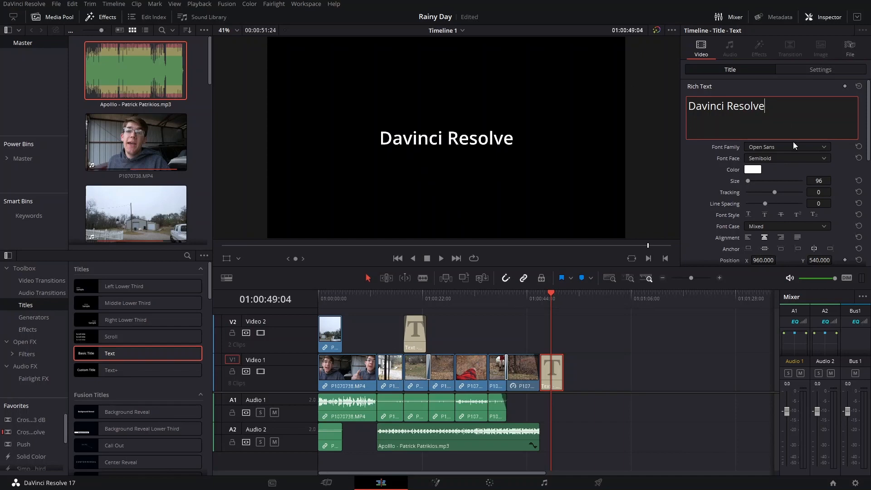
Step: Set the end title's font family to Pristina and its size to 118
left_click(799, 148)
type("pr")
key("Return")
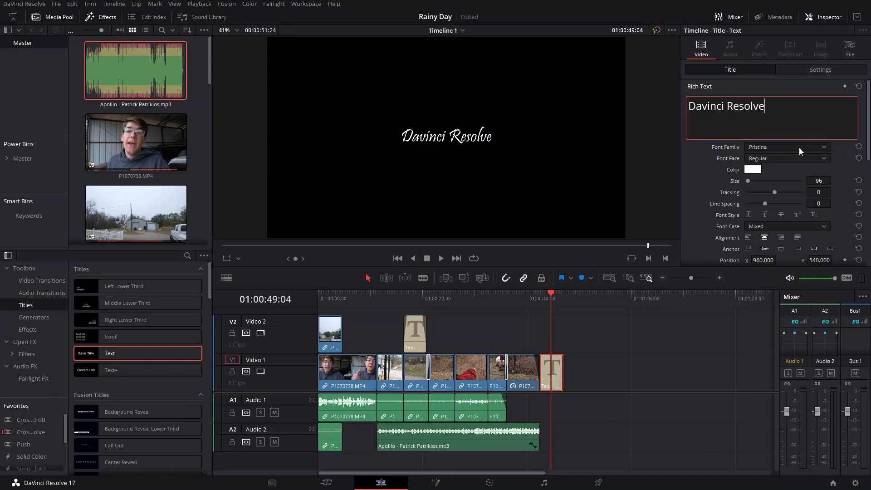
left_click_drag(826, 180, 821, 180)
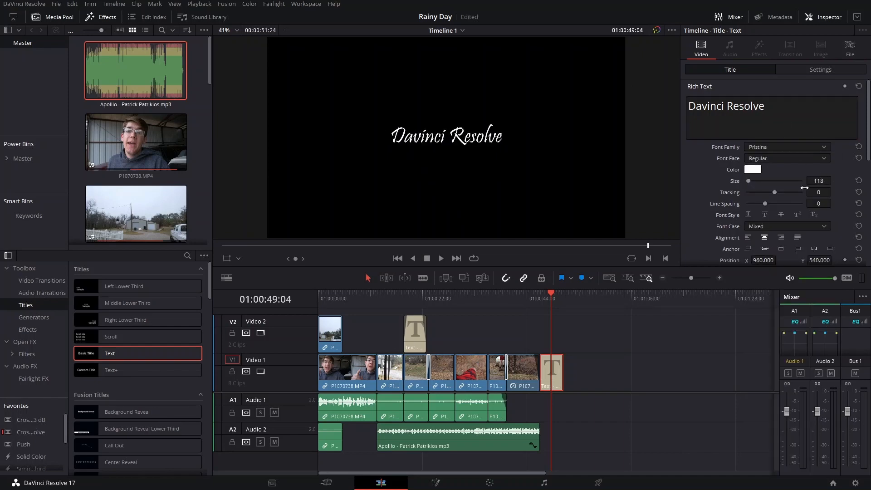
Step: Play the end of the timeline from 01:00:44:15 into the Davinci Resolve title
left_click(531, 296)
scroll(545, 297, "up", 3)
left_click(541, 301)
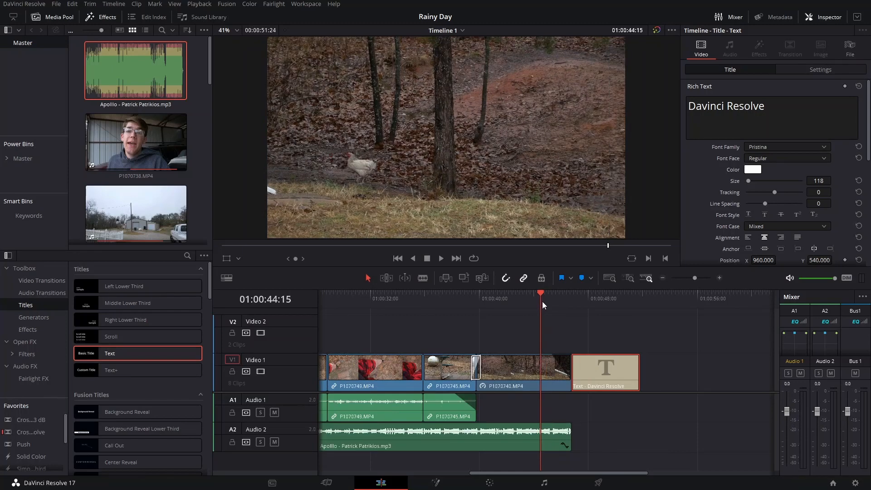
key("space")
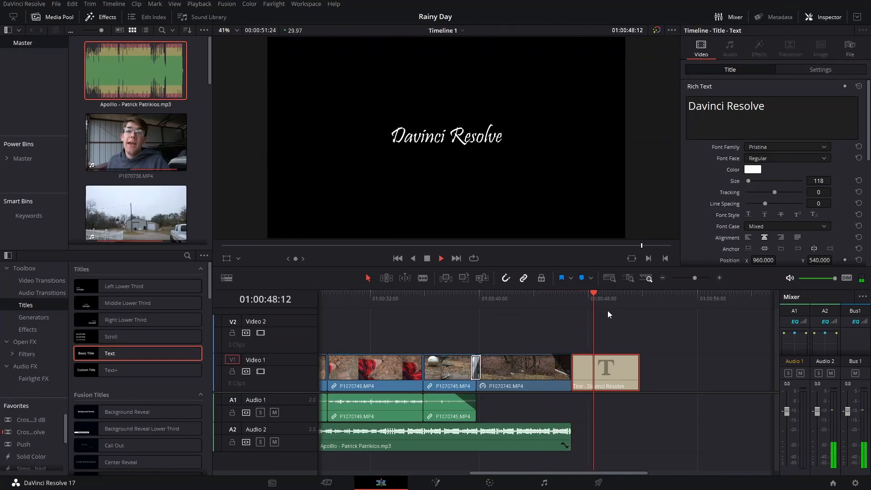
key("space")
Step: Add a short fade-in and fade-out to the Davinci Resolve title and lengthen it slightly
left_click_drag(574, 356, 585, 356)
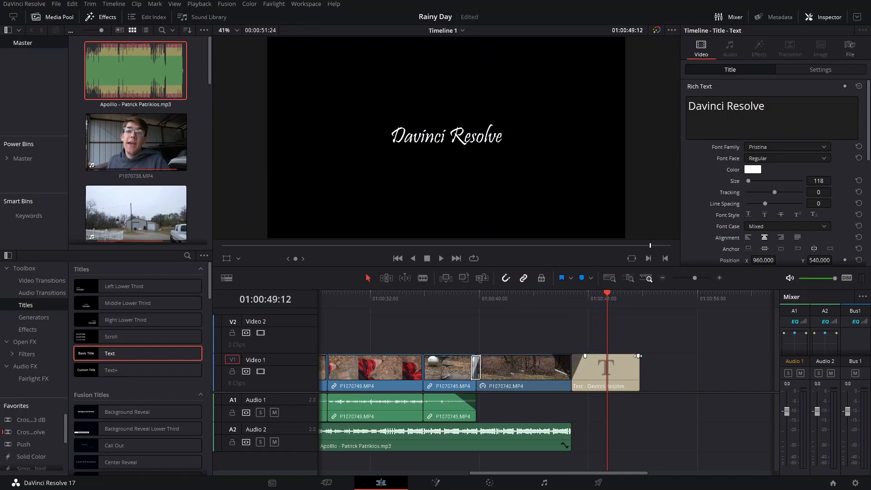
left_click_drag(637, 363, 630, 356)
Step: Extend the Apolllo music to the end of the closing title and fade it out, then hide the Inspector
left_click_drag(567, 435, 644, 432)
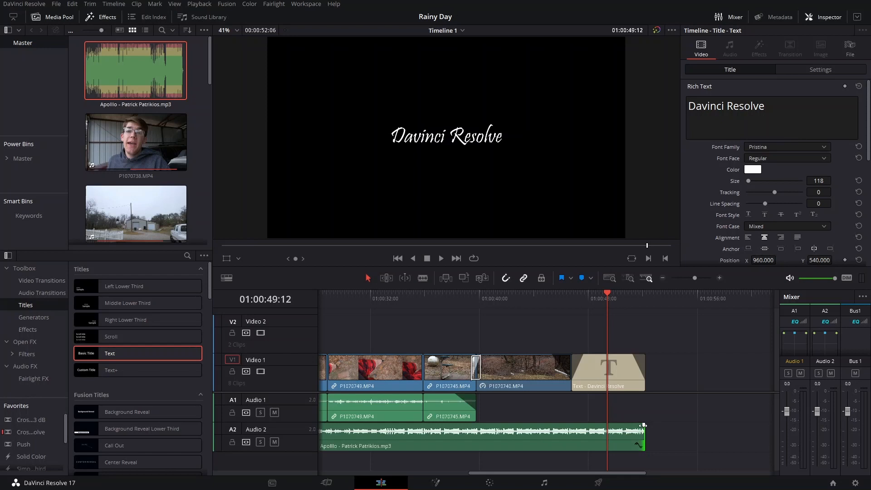
left_click_drag(643, 423, 623, 424)
left_click(825, 20)
Step: Scrub through the opening of the timeline to review the edit
left_click_drag(561, 349, 603, 337)
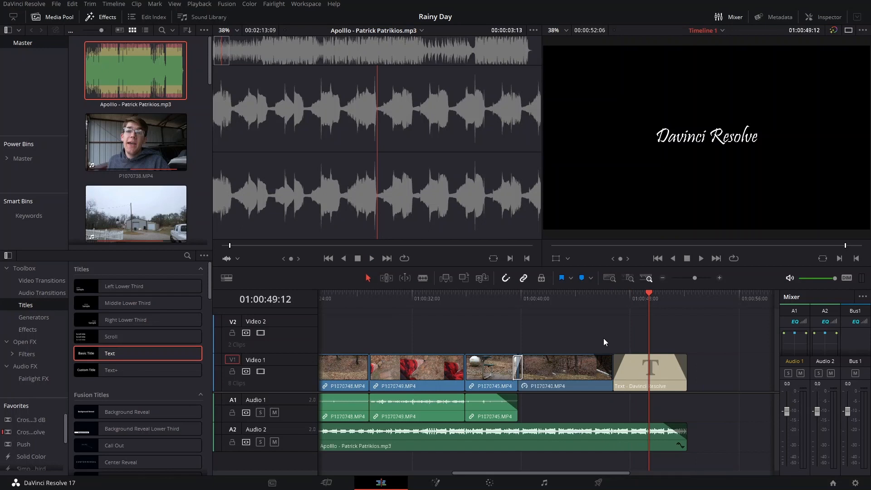
scroll(603, 339, "down", 5)
left_click_drag(329, 303, 360, 306)
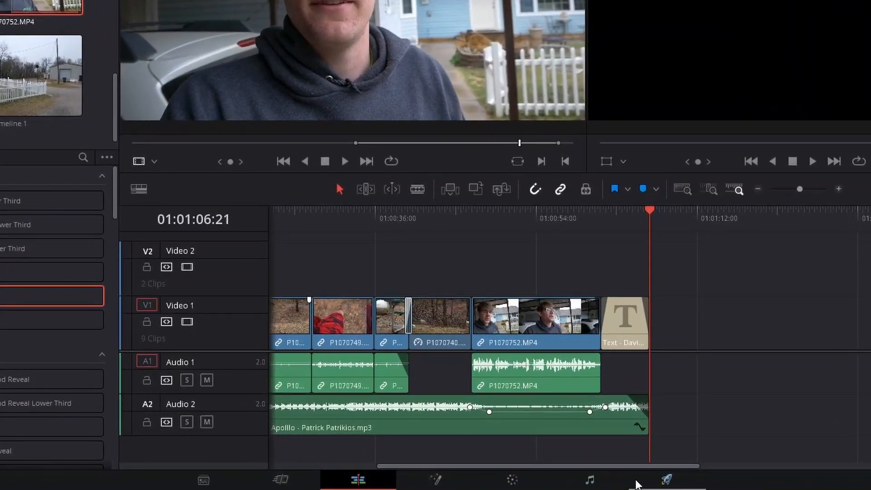
Step: On the Deliver page, look through the format and resolution options and choose the YouTube 1080p preset
left_click(681, 484)
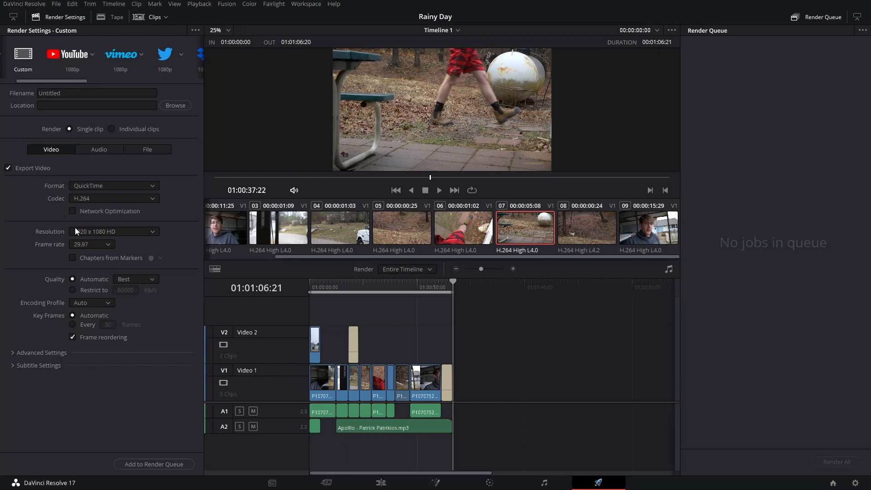
left_click_drag(67, 81, 48, 81)
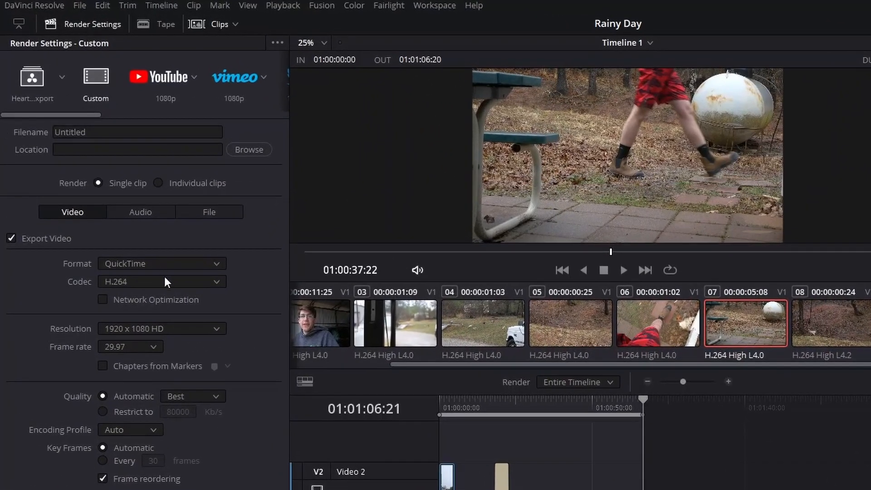
left_click(141, 264)
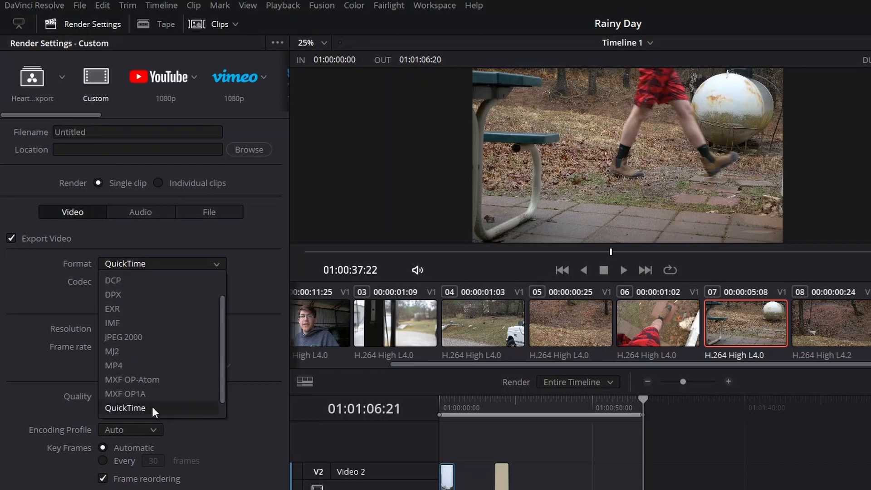
left_click(41, 291)
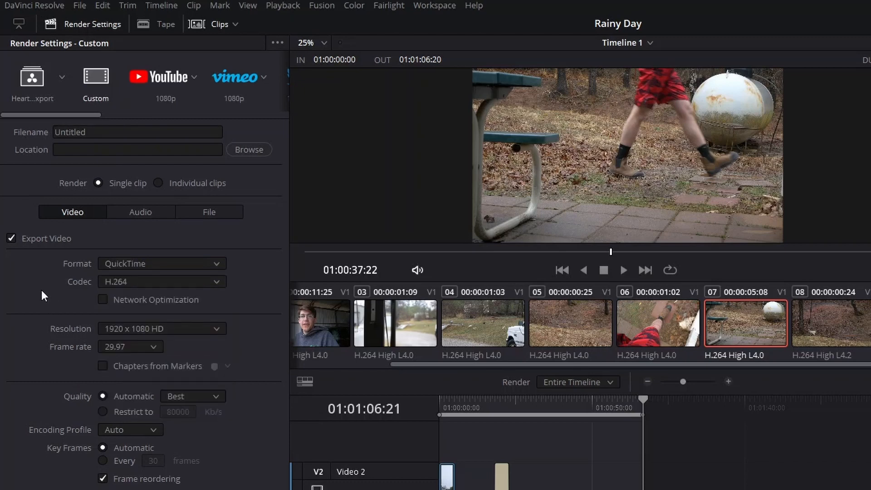
left_click(153, 329)
left_click(181, 326)
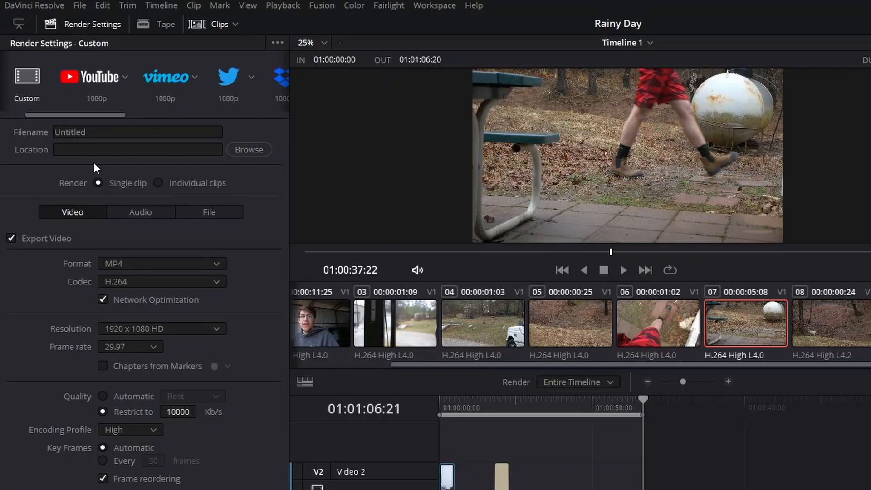
left_click(97, 77)
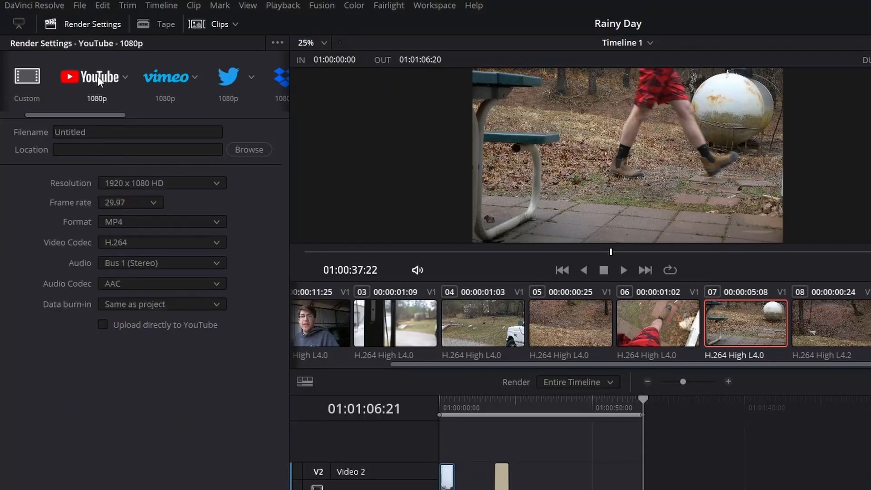
Step: Name the render file "Rainy Day" and set its location to the Videos folder
left_click(93, 131)
type("Rainy Day")
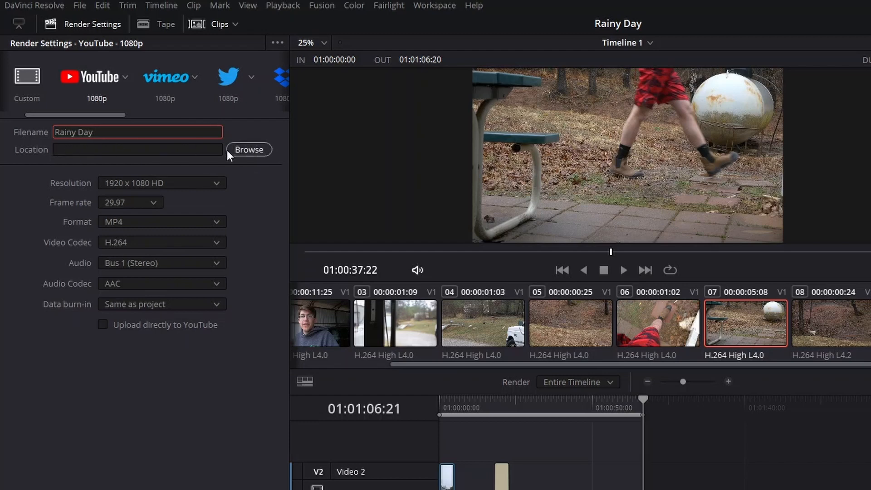
left_click(248, 150)
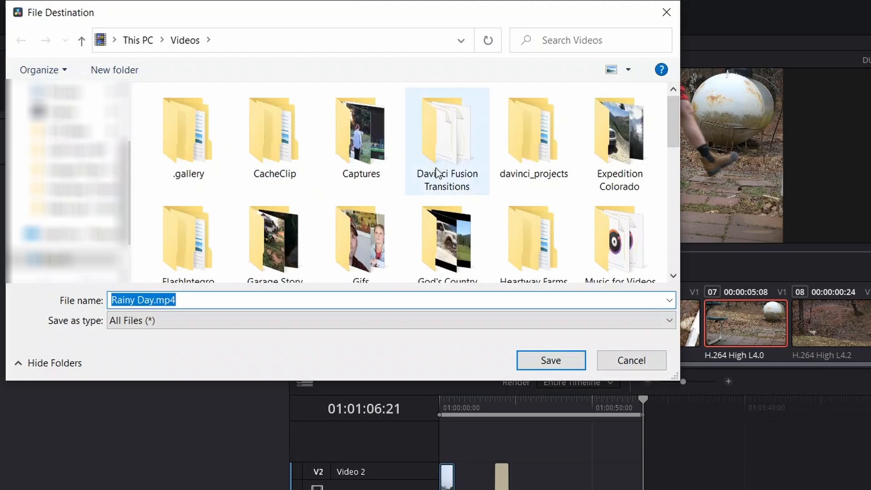
left_click(561, 363)
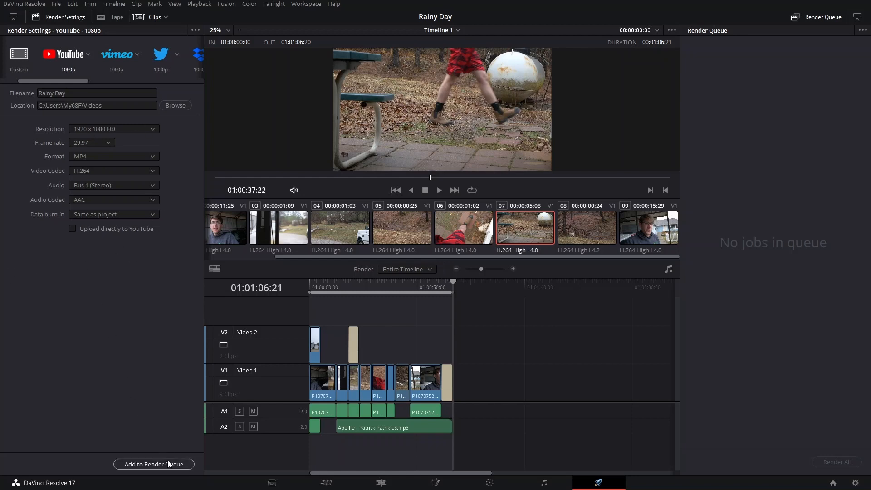
Step: Add the Rainy Day video to the render queue and render the queued job
left_click(149, 465)
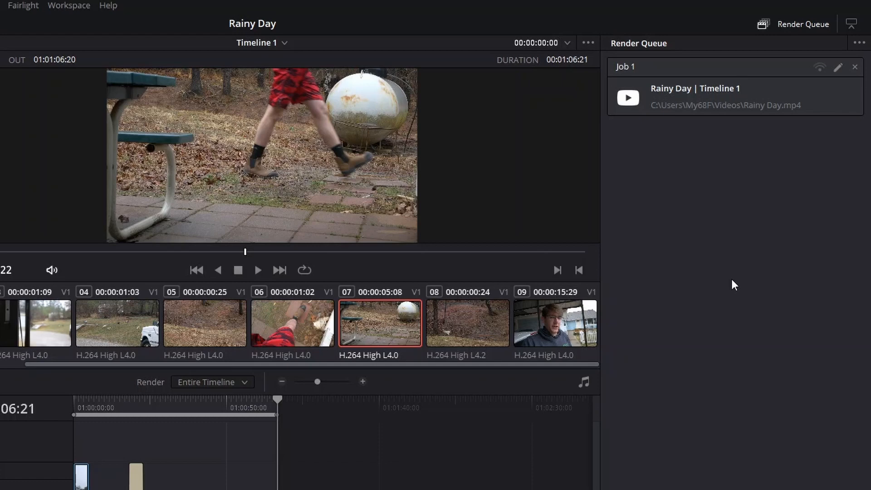
left_click(787, 98)
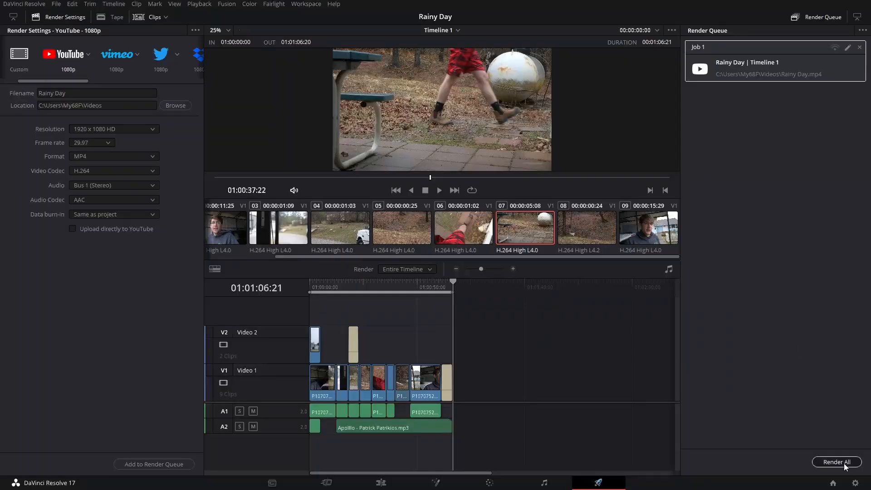
left_click(843, 464)
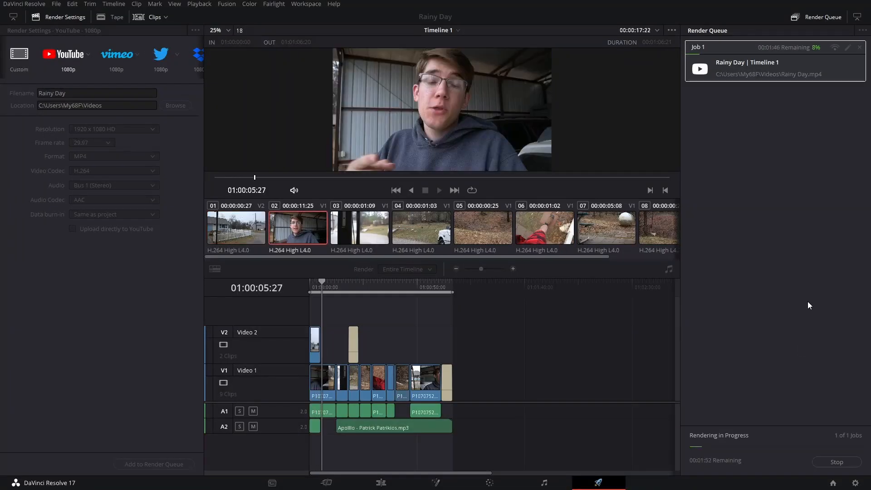